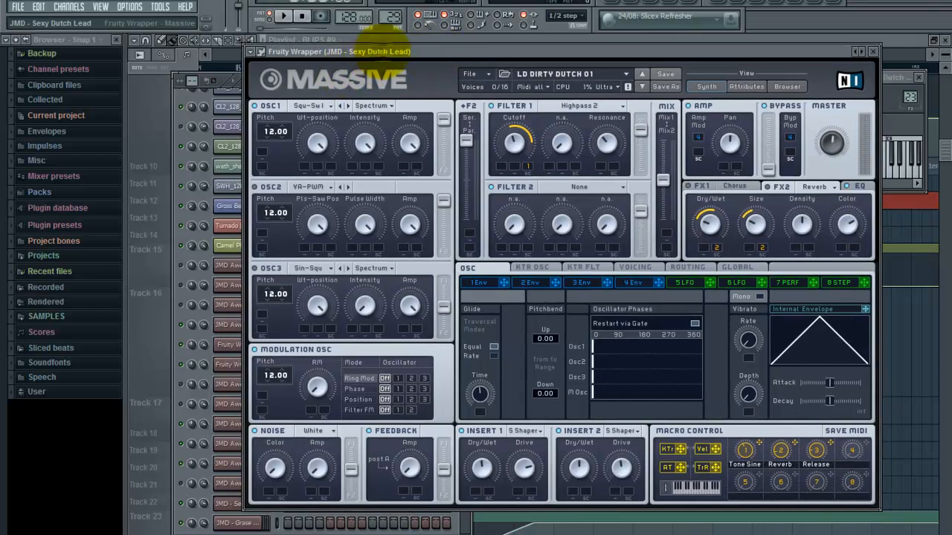
# Move the Massive window slightly and play the current pattern to hear the original lead sound
pyautogui.moveTo(381, 51); pyautogui.dragTo(385, 53)
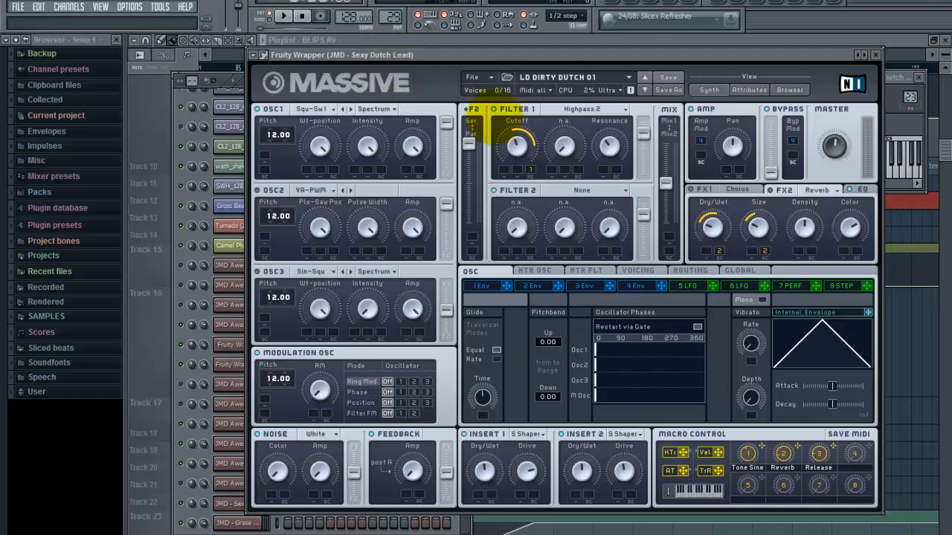
pyautogui.press('space')
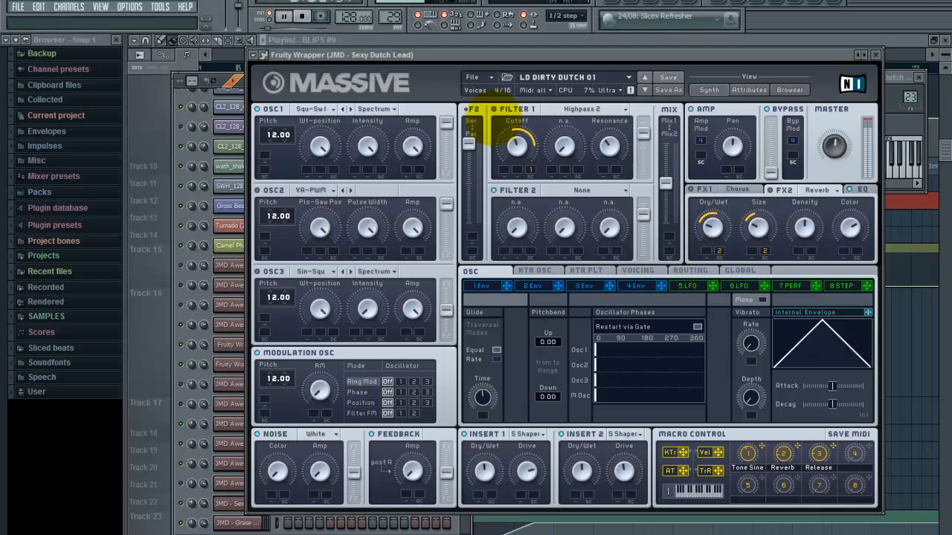
pyautogui.press('space')
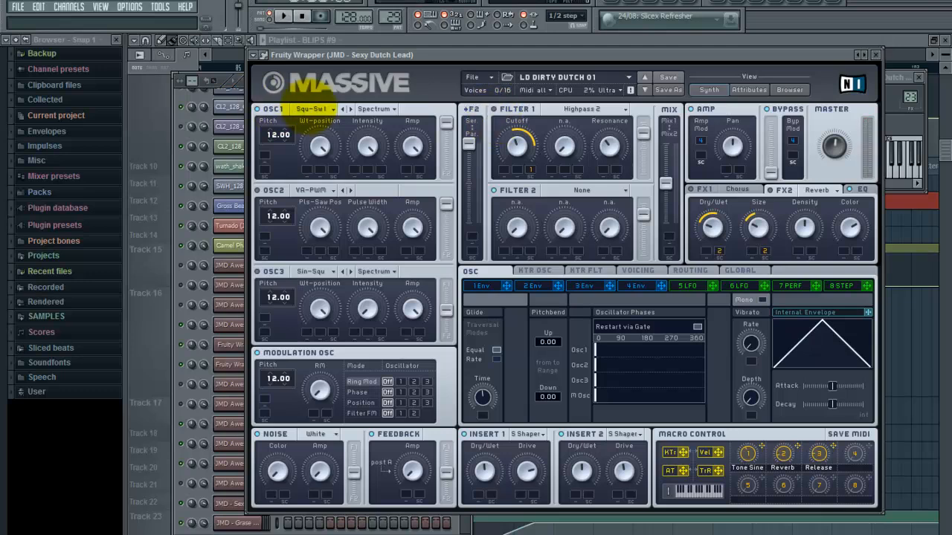
pyautogui.click(311, 109)
pyautogui.click(312, 108)
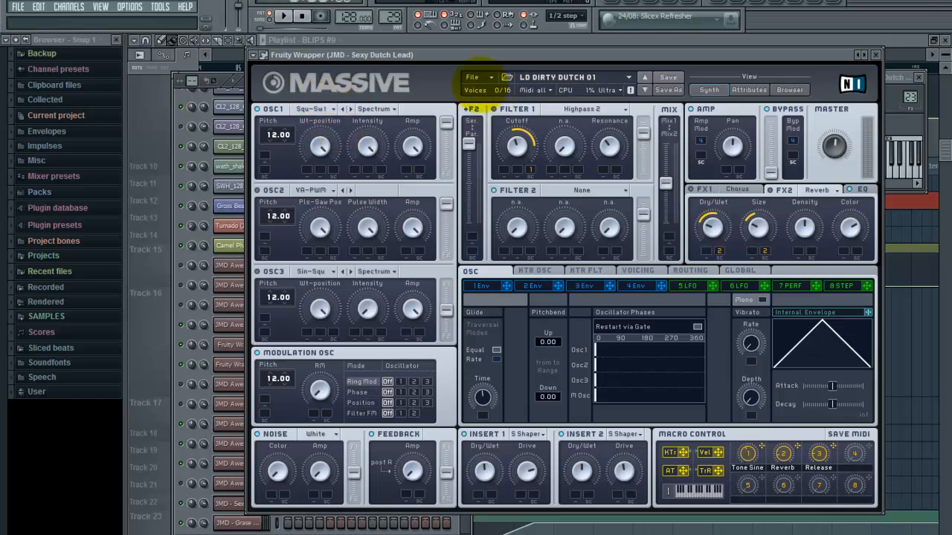
pyautogui.click(471, 78)
pyautogui.click(362, 88)
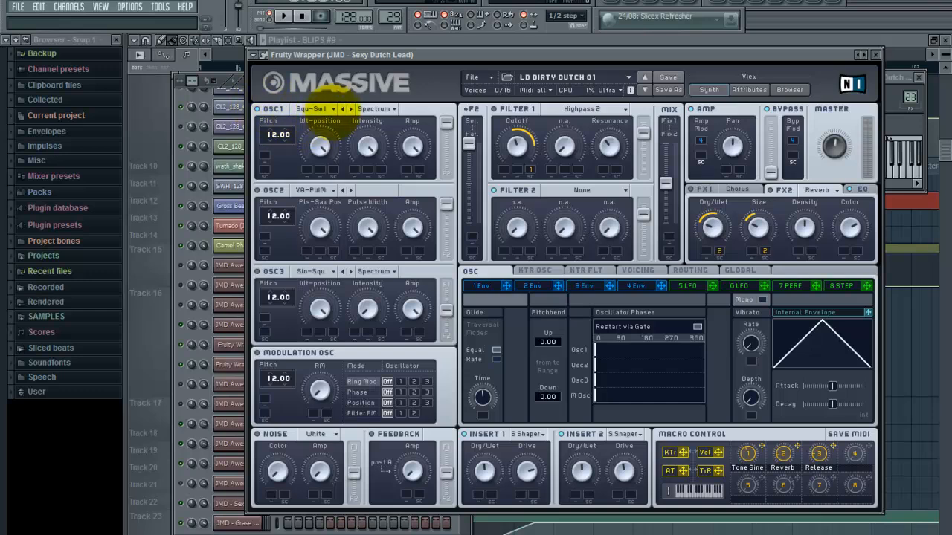
# Set oscillator 1's waveform to Pulse-Saw PWM with its knobs at maximum and its filter routing at 1
pyautogui.click(313, 109)
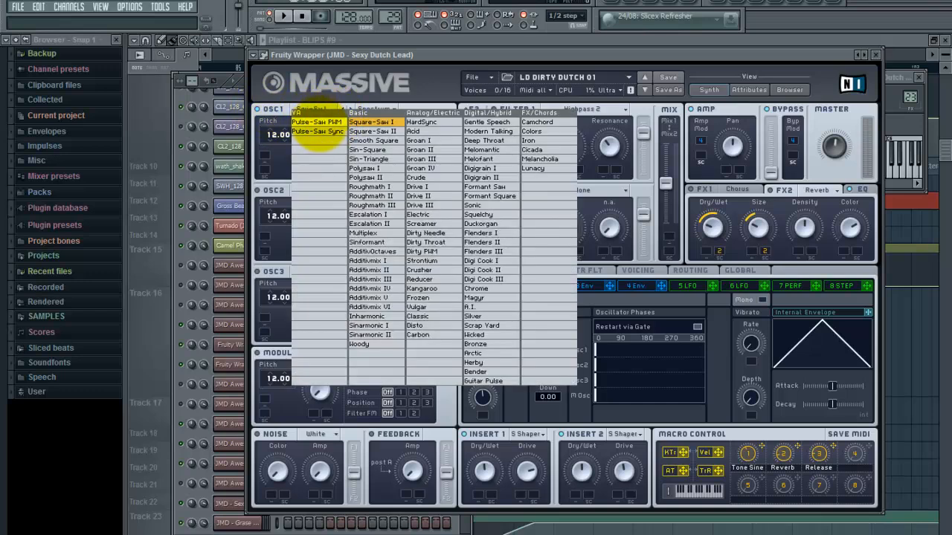
pyautogui.click(316, 122)
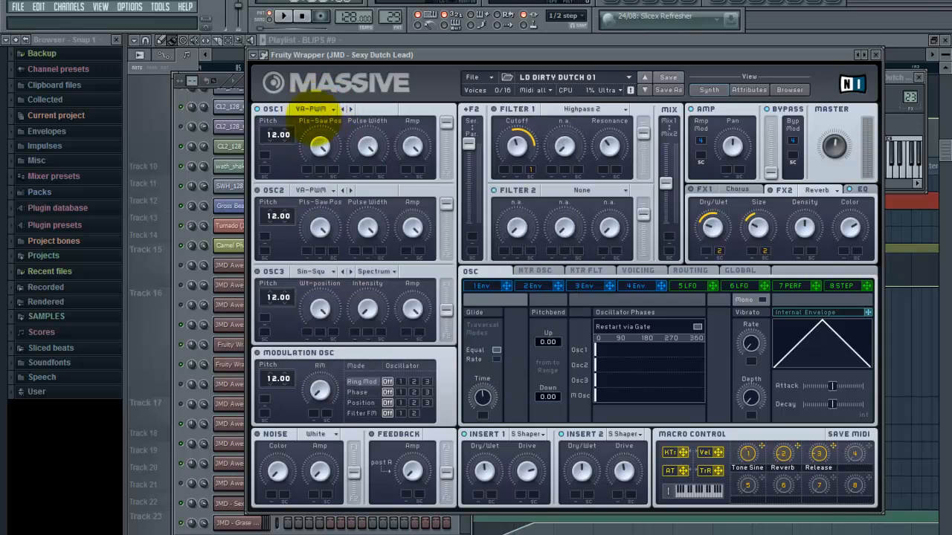
pyautogui.moveTo(322, 147); pyautogui.dragTo(325, 130)
pyautogui.click(362, 143)
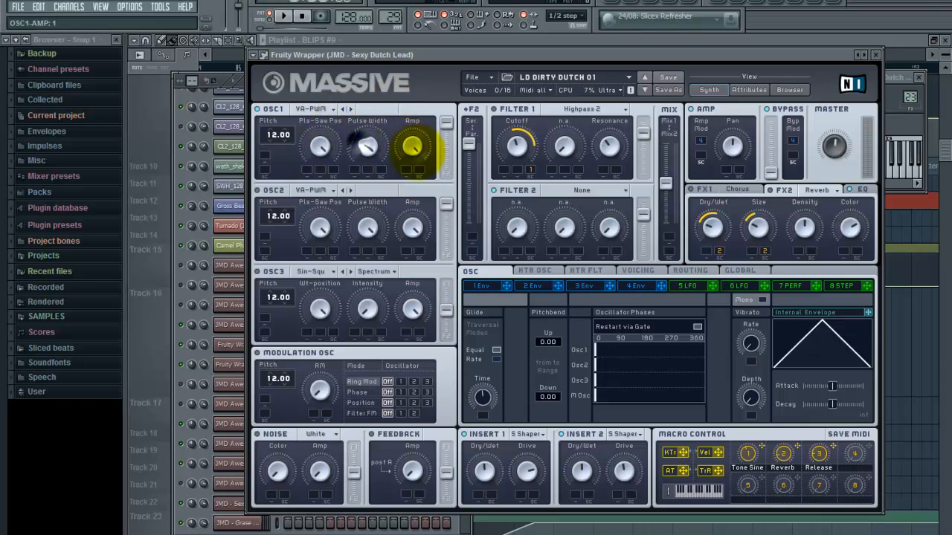
pyautogui.moveTo(447, 125); pyautogui.dragTo(436, 96)
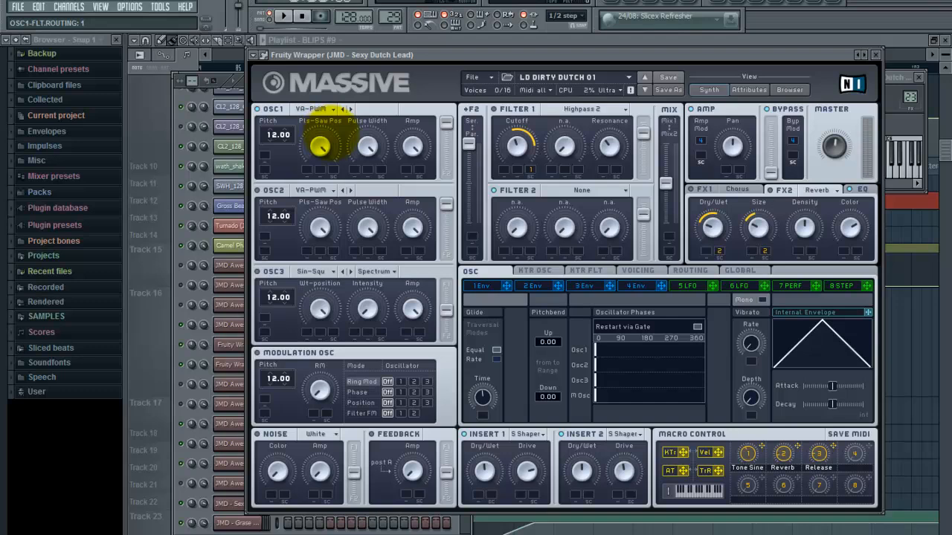
# Play the pattern to audition oscillator 1's new waveform, and look over the available wavetables
pyautogui.click(234, 81)
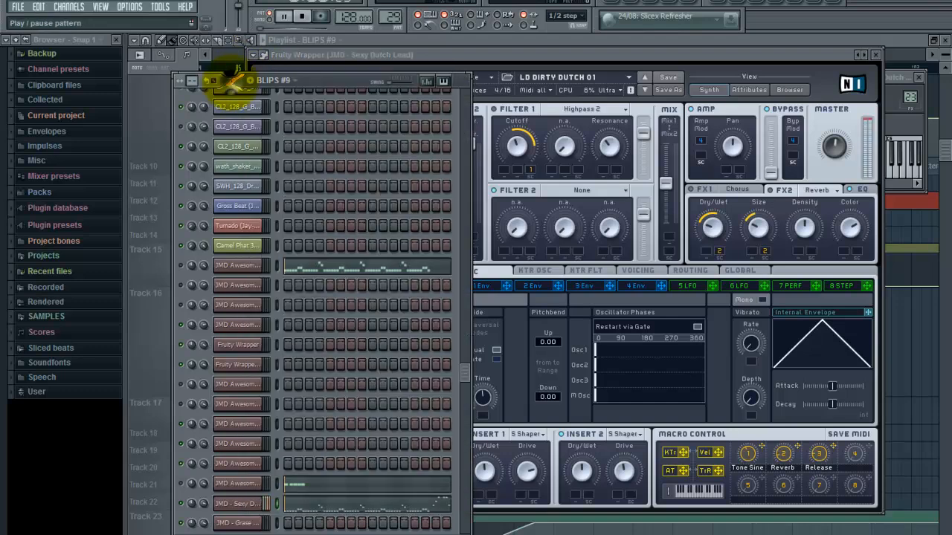
pyautogui.click(431, 55)
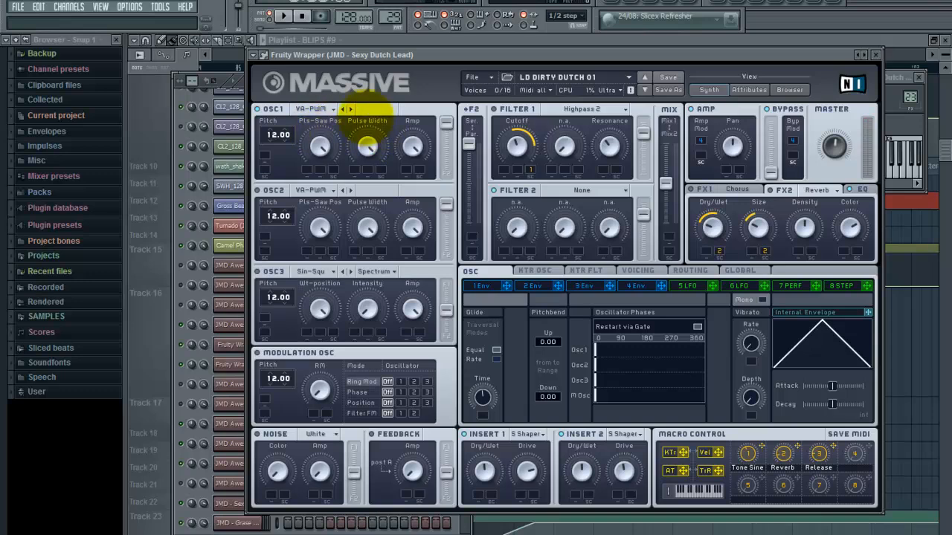
pyautogui.click(316, 108)
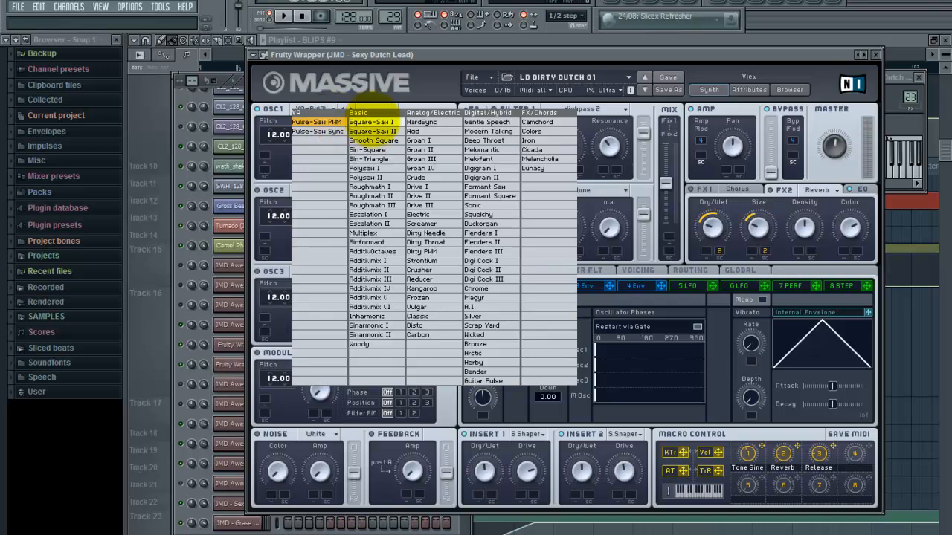
pyautogui.click(423, 50)
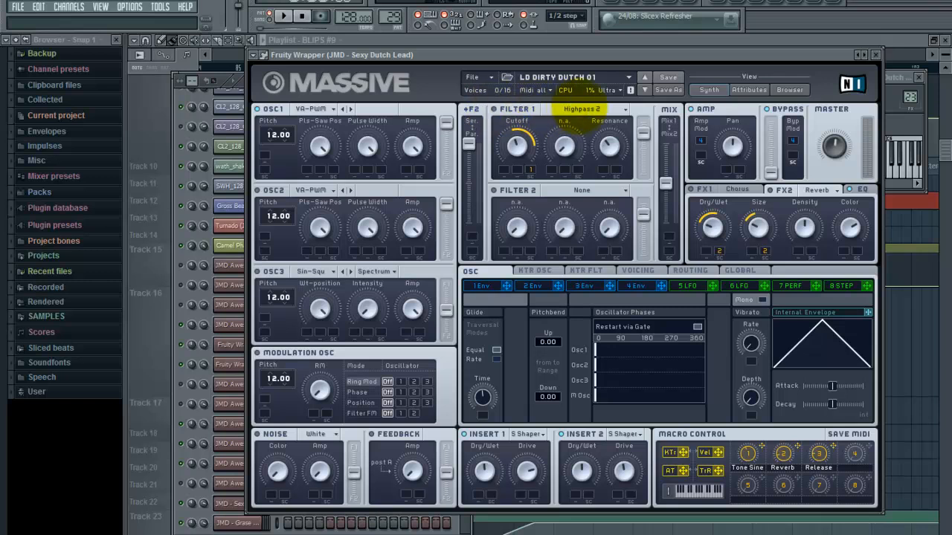
# Set Filter 1 to Highpass 2 and its cutoff to about 0.42, checking the resonance
pyautogui.click(579, 109)
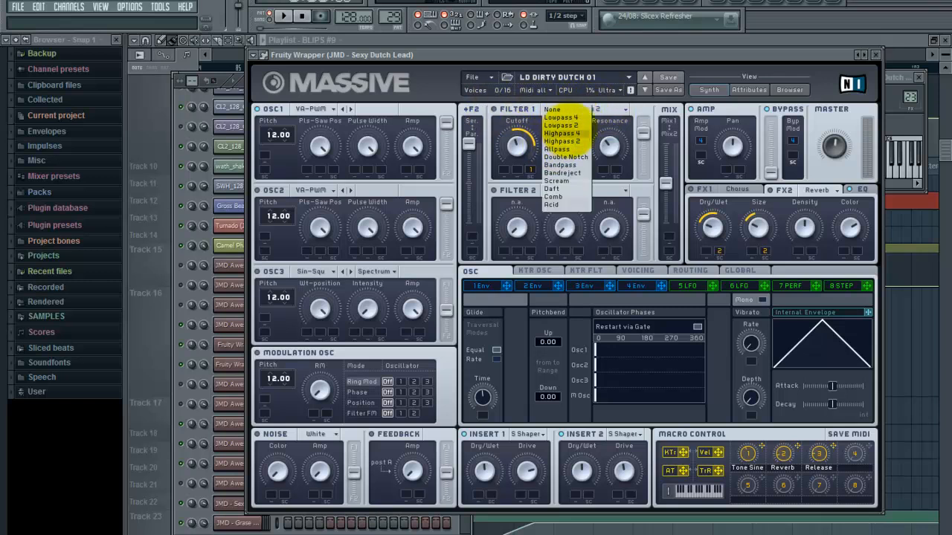
pyautogui.click(561, 140)
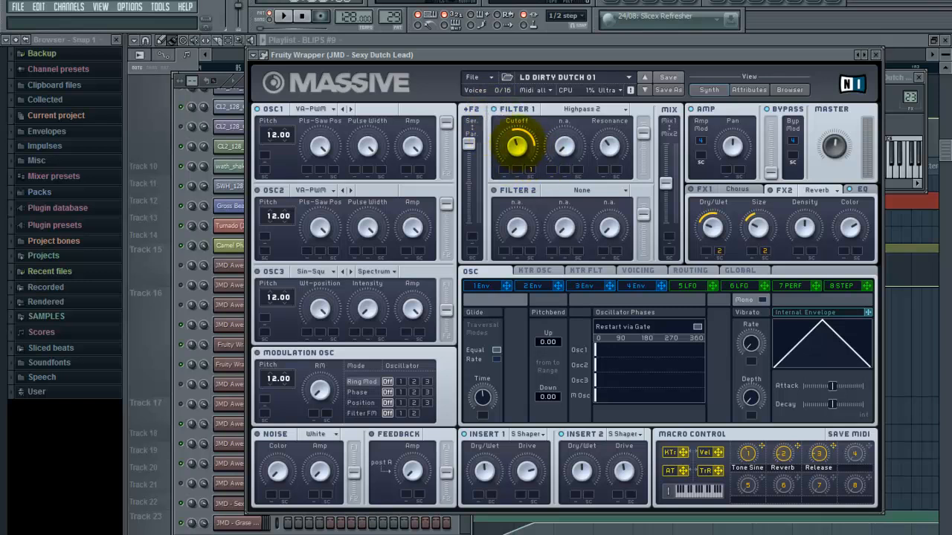
pyautogui.moveTo(530, 169); pyautogui.dragTo(530, 192)
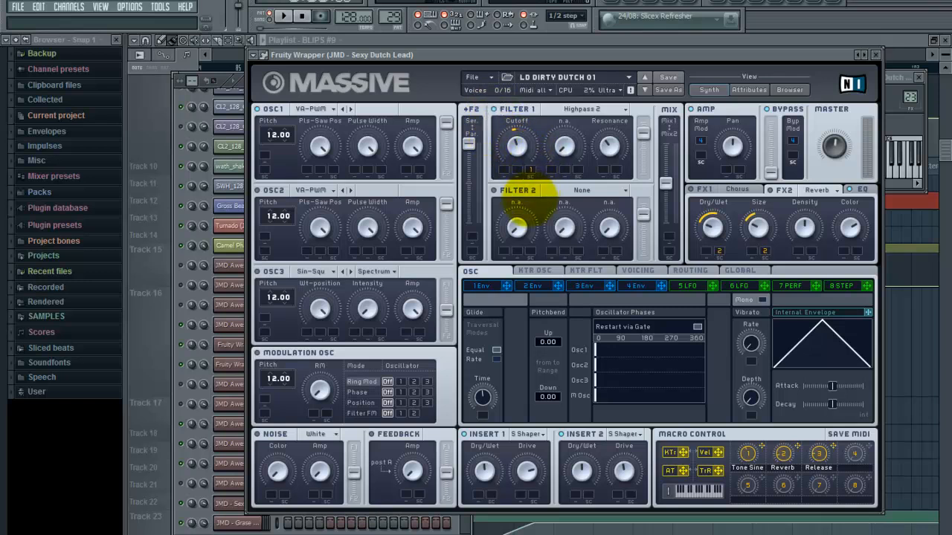
pyautogui.moveTo(515, 138); pyautogui.dragTo(517, 147)
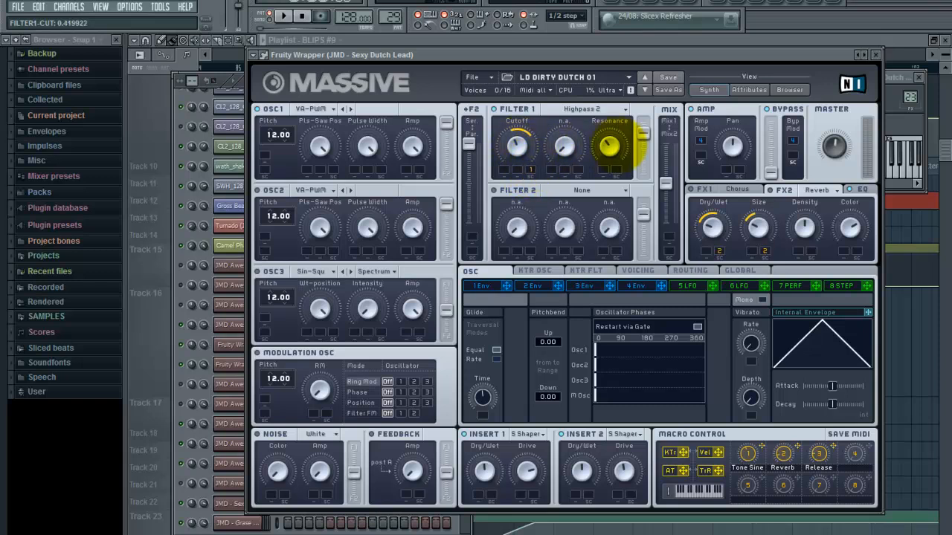
pyautogui.moveTo(609, 148); pyautogui.dragTo(608, 147)
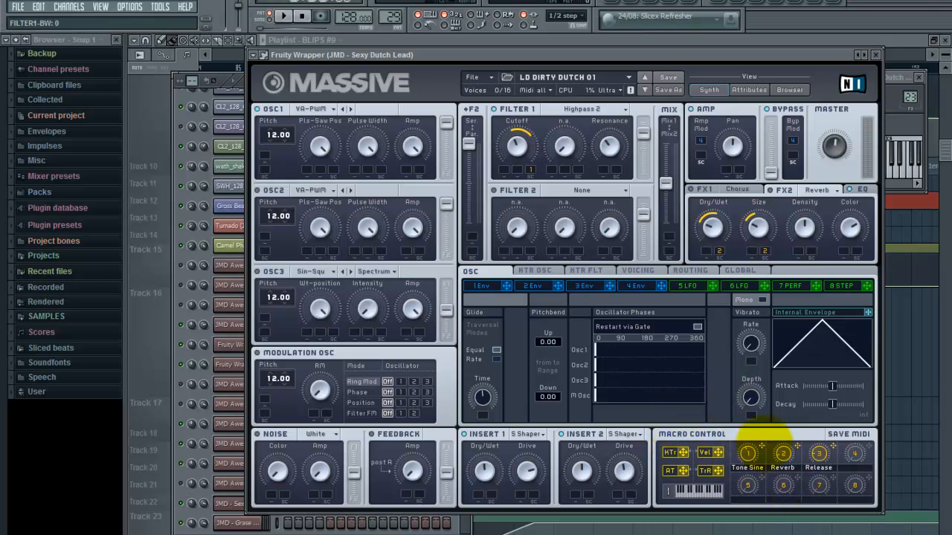
# Set the Tone Sine macro to about 0.43 and adjust its modulation range on Filter 1's cutoff
pyautogui.click(755, 450)
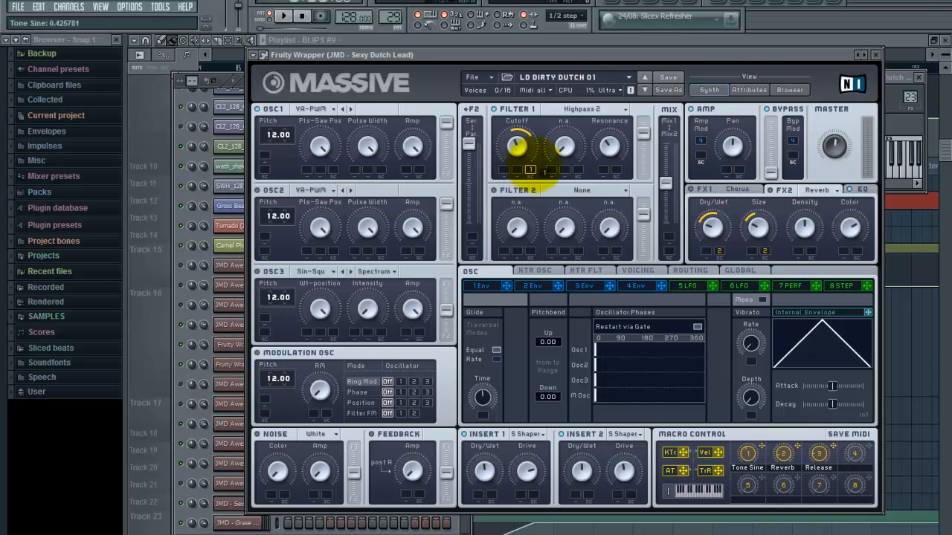
pyautogui.moveTo(537, 164); pyautogui.dragTo(531, 169)
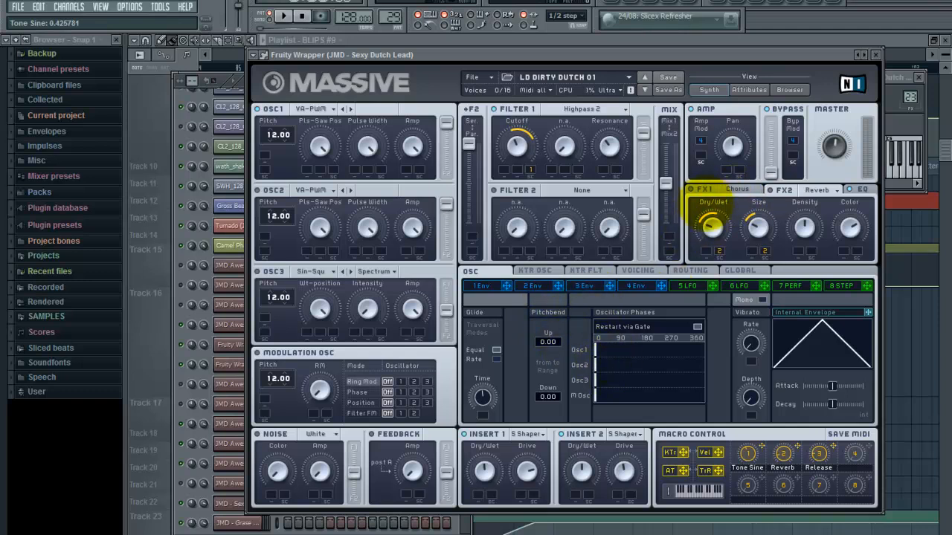
# Review the Chorus, Reverb and EQ effect settings, including macro 2's modulation of the reverb's Dry/Wet and Size
pyautogui.click(703, 190)
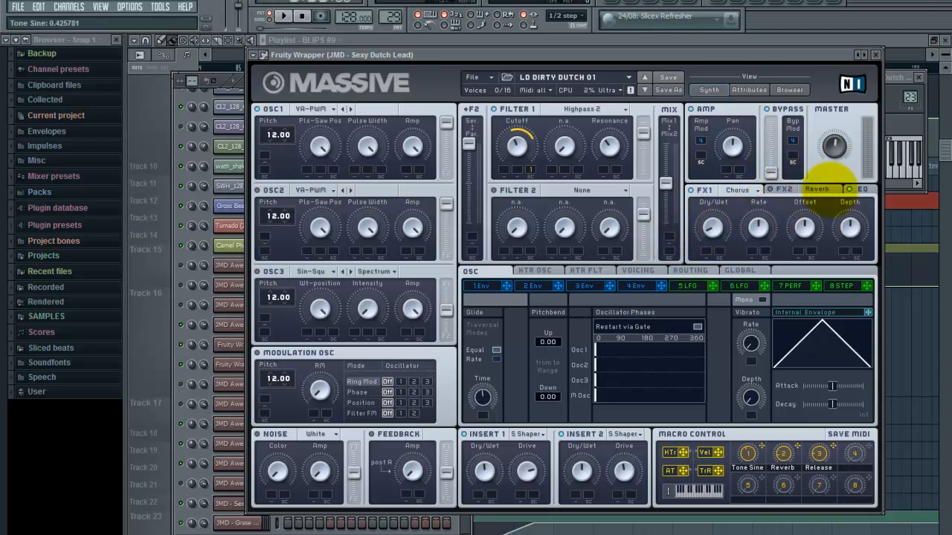
pyautogui.click(787, 189)
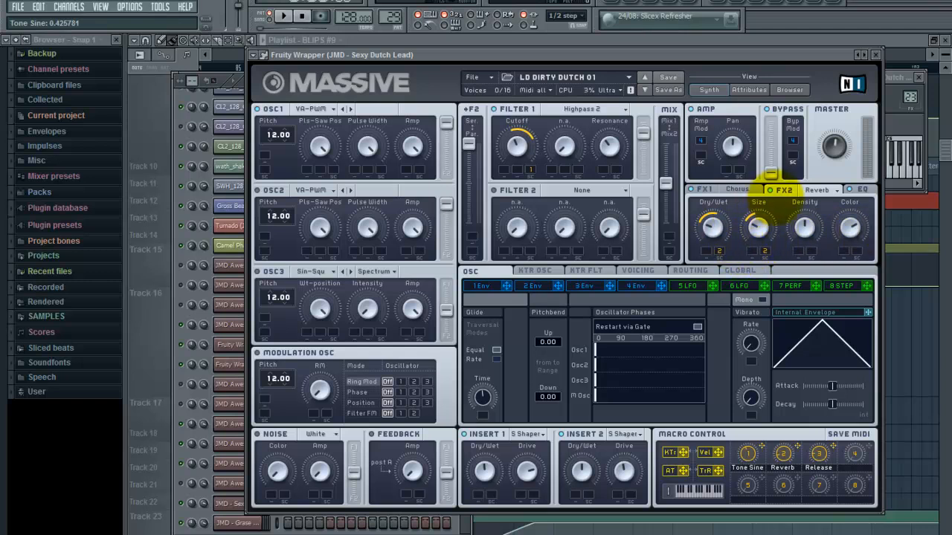
pyautogui.click(861, 189)
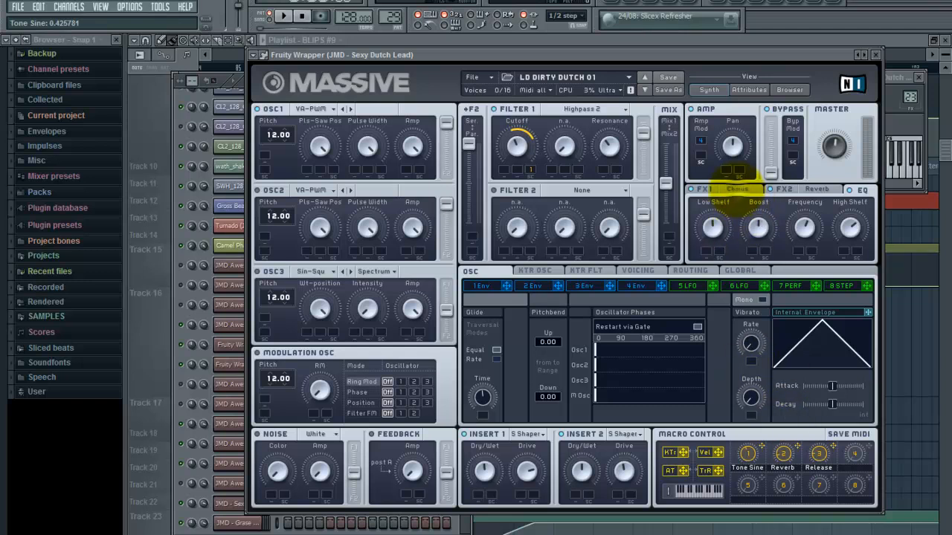
pyautogui.click(736, 186)
pyautogui.click(790, 189)
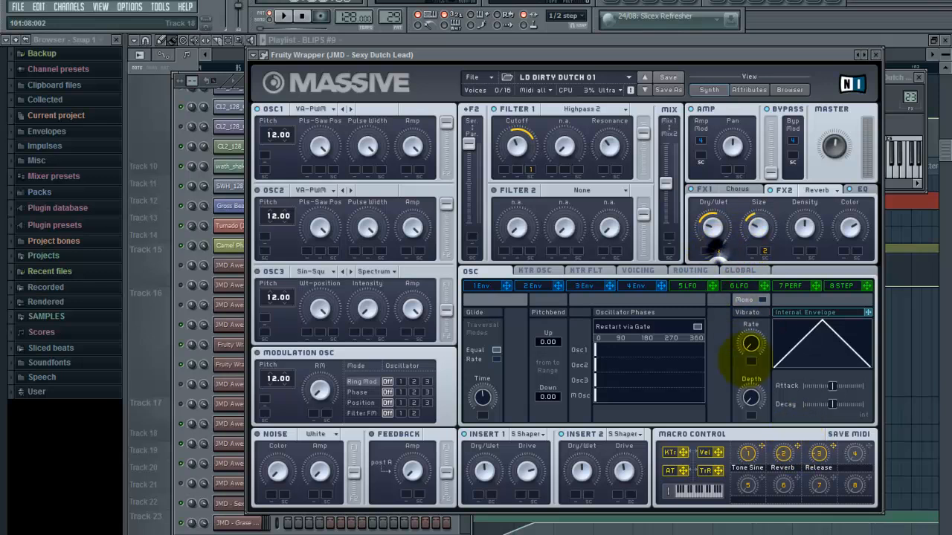
pyautogui.moveTo(780, 322); pyautogui.dragTo(758, 231)
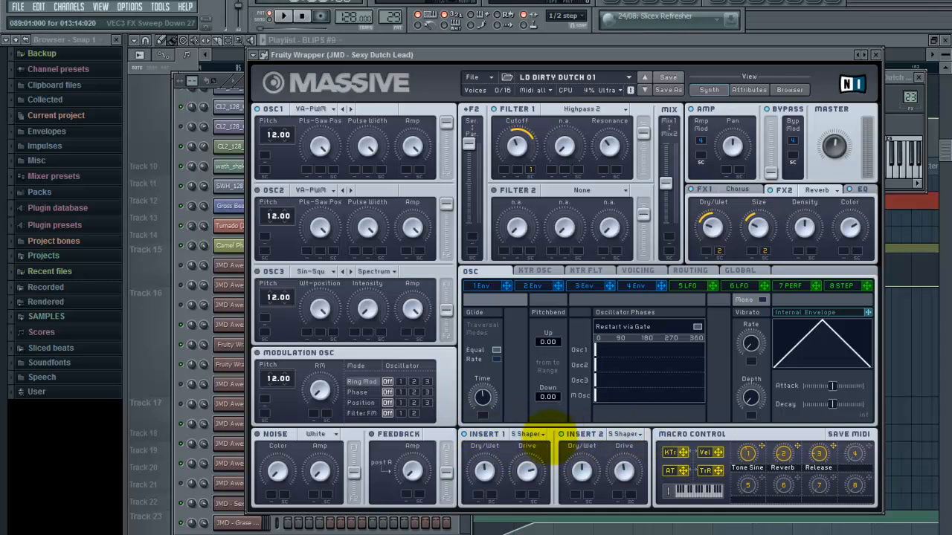
# Set Insert 1 to None and back to Sine Shaper
pyautogui.click(532, 434)
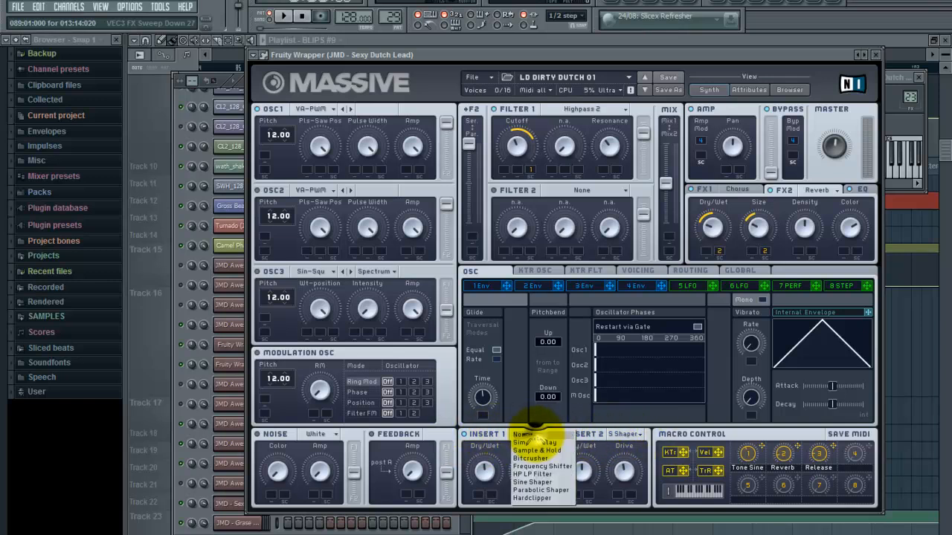
pyautogui.click(520, 434)
pyautogui.click(530, 434)
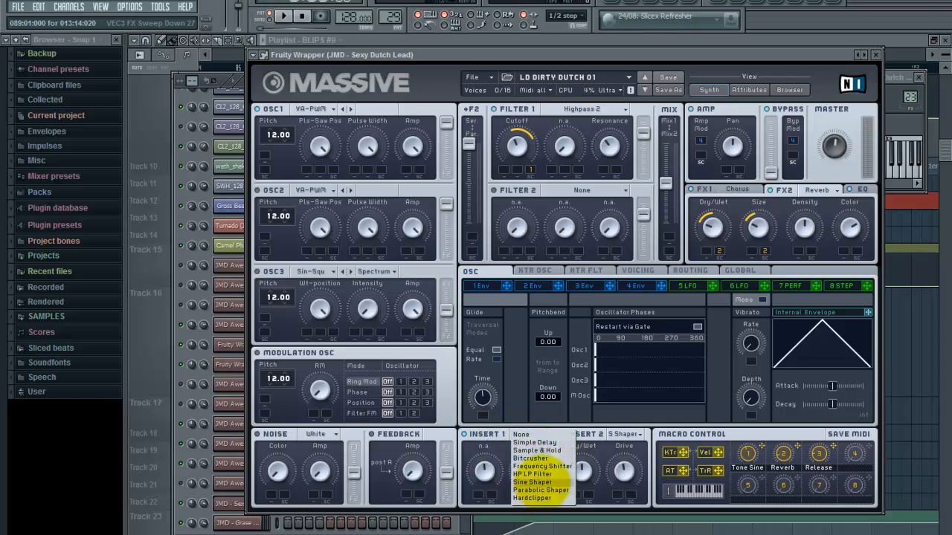
pyautogui.click(539, 482)
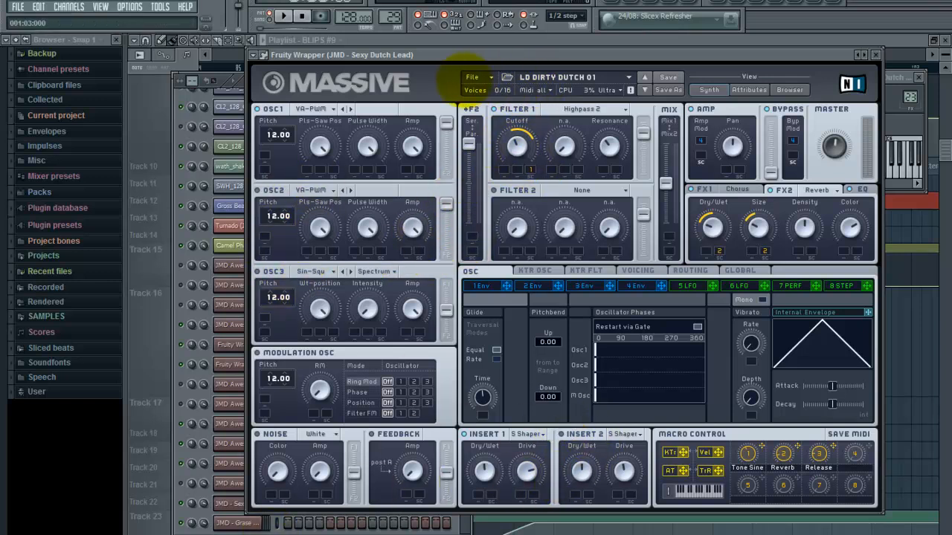
# Play the lead pattern in short passes to audition the sound with its effects and inserts
pyautogui.press('space')
pyautogui.click(226, 83)
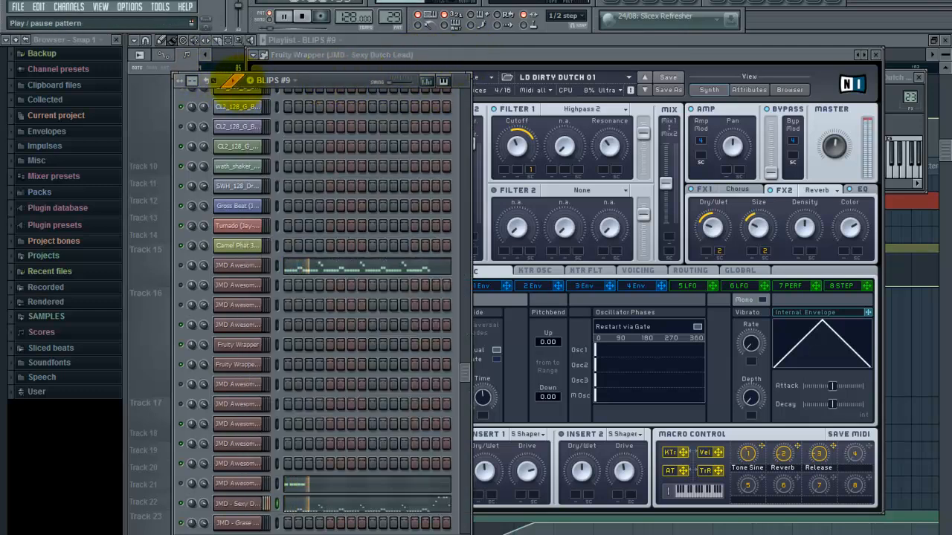
pyautogui.press('space')
pyautogui.click(520, 115)
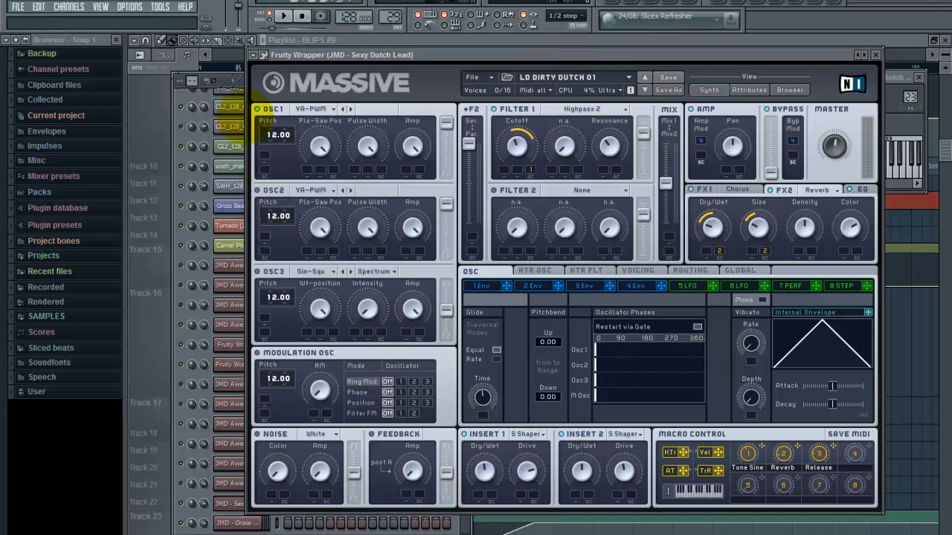
pyautogui.press('space')
pyautogui.click(234, 77)
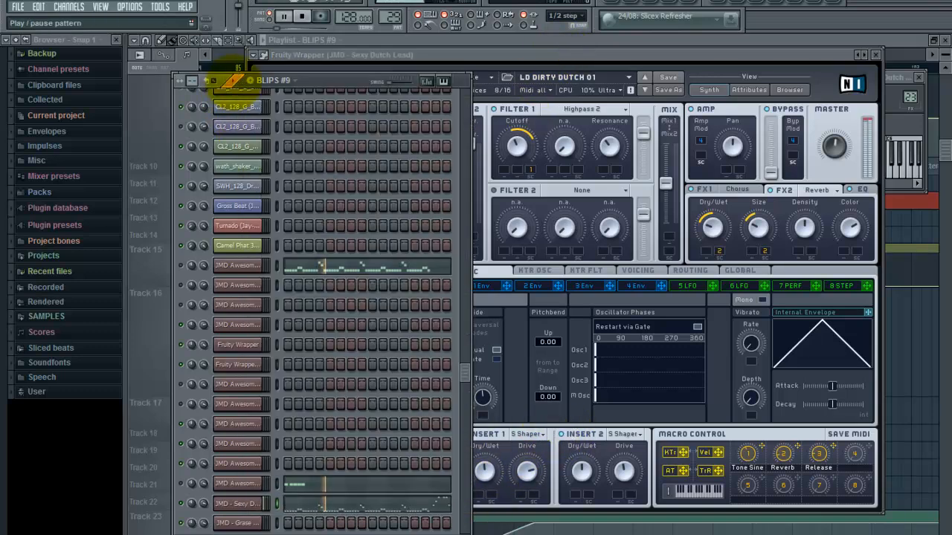
pyautogui.press('space')
pyautogui.click(446, 55)
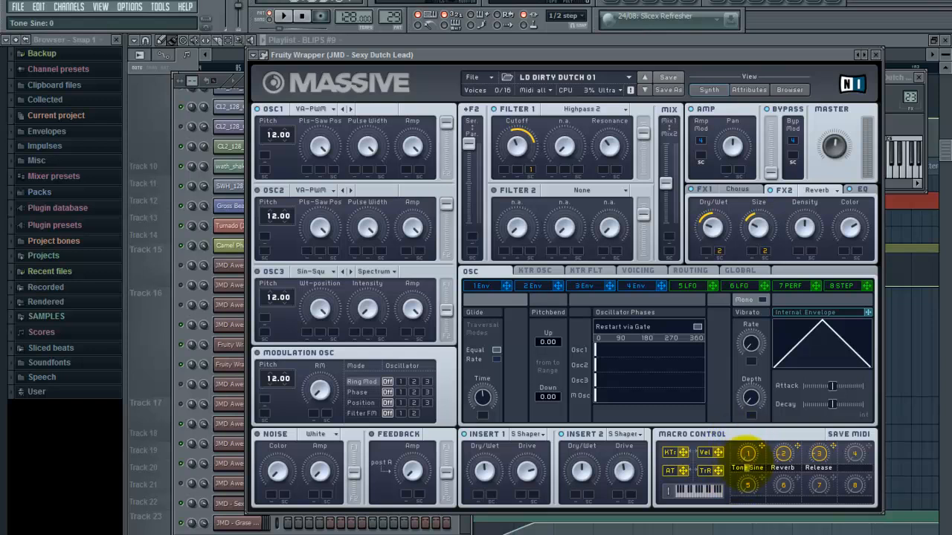
# Turn the Tone Sine macro down and back up, and play the pattern with it
pyautogui.moveTo(747, 451); pyautogui.dragTo(747, 469)
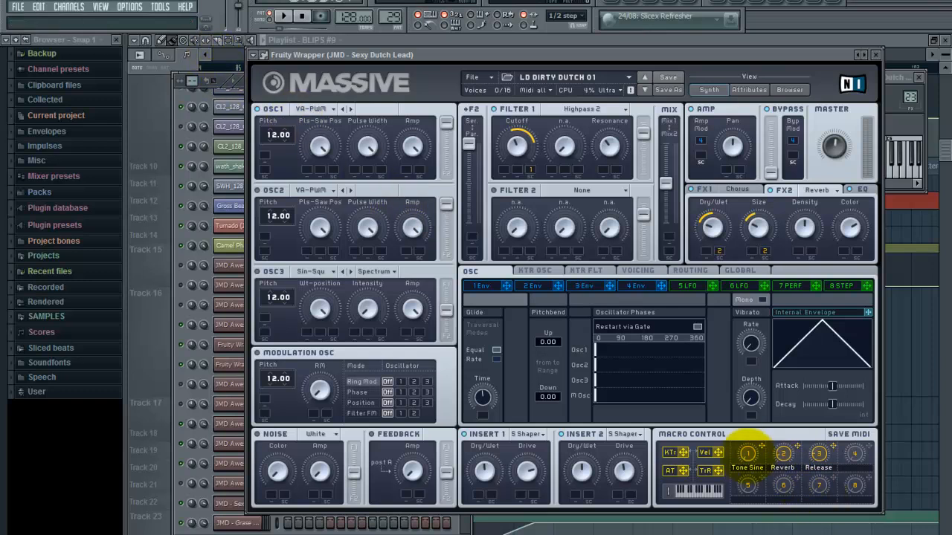
pyautogui.moveTo(748, 452); pyautogui.dragTo(751, 420)
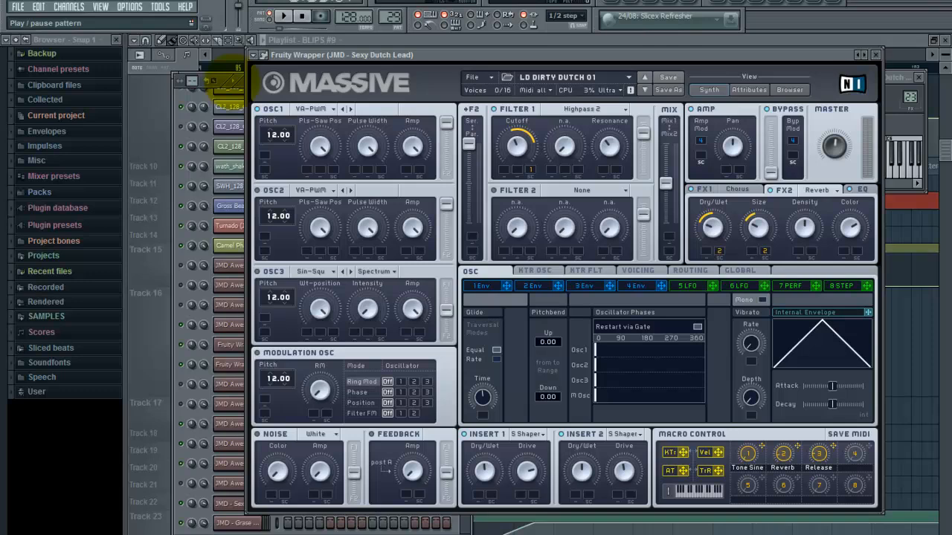
pyautogui.click(232, 79)
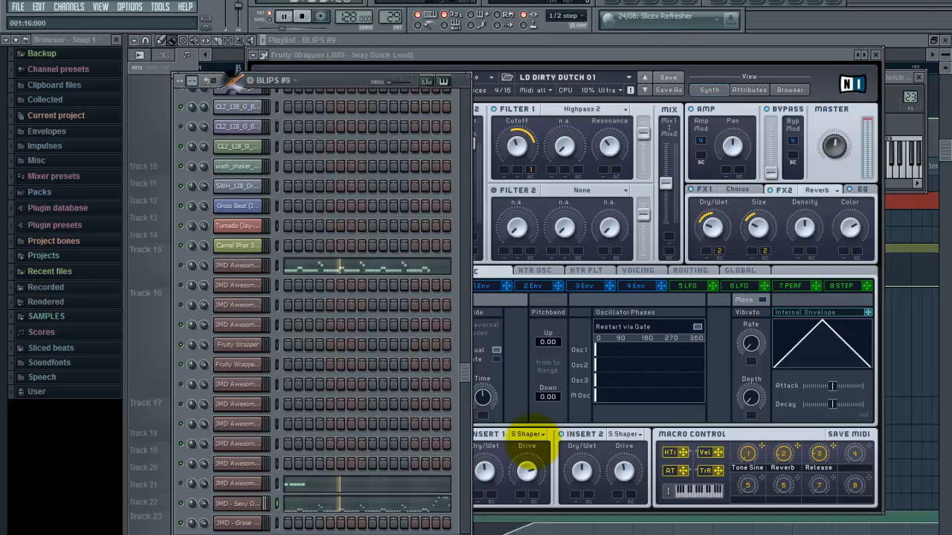
# Nudge the Tone Sine macro while the pattern plays, stop playback and show the settings of envelope 4
pyautogui.moveTo(746, 452); pyautogui.dragTo(747, 446)
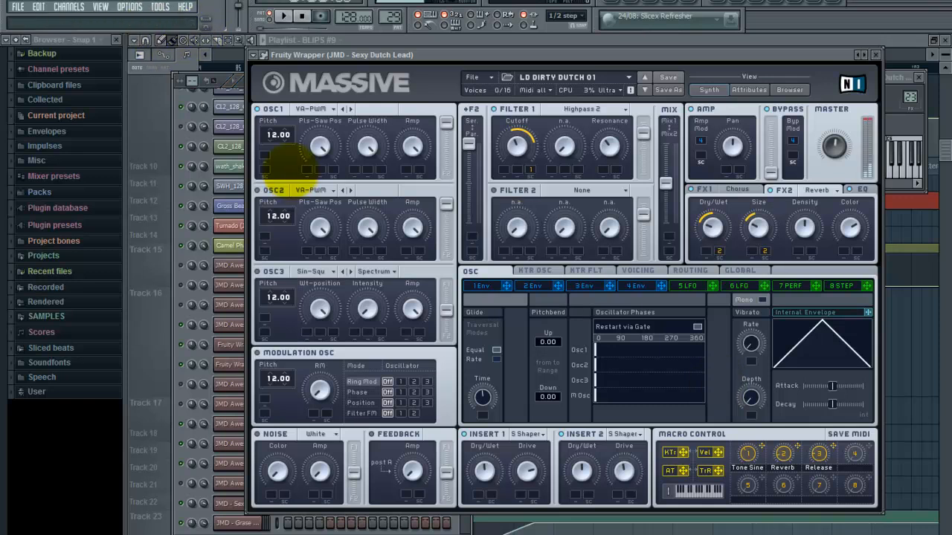
pyautogui.press('space')
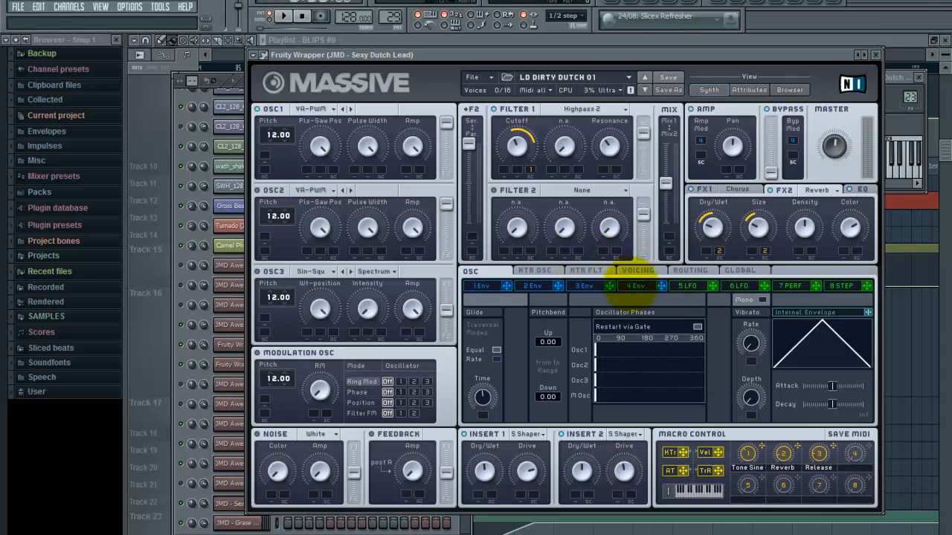
pyautogui.click(636, 286)
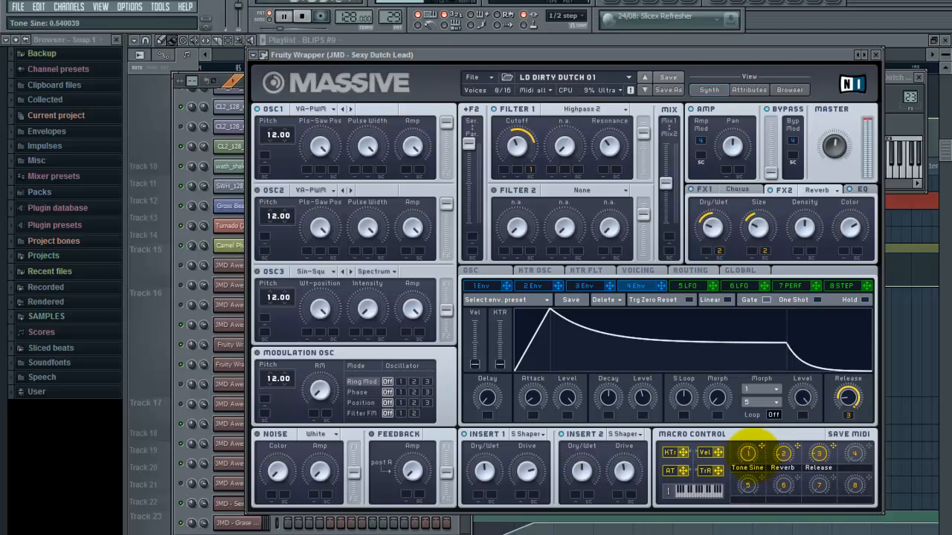
# Play the arrangement from bar 89 in the playlist to hear the lead in the BLIPS #9 section
pyautogui.press('Escape')
pyautogui.press('space')
pyautogui.click(489, 66)
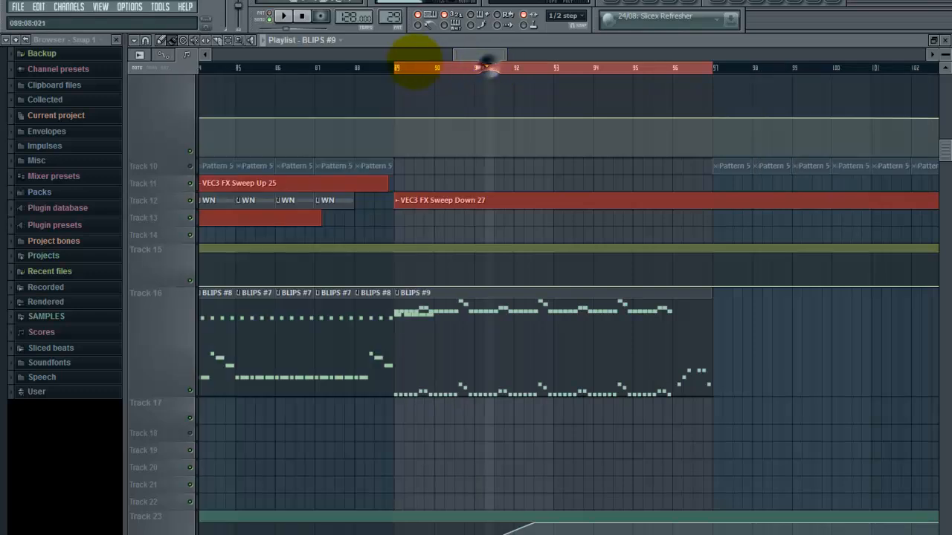
pyautogui.click(402, 67)
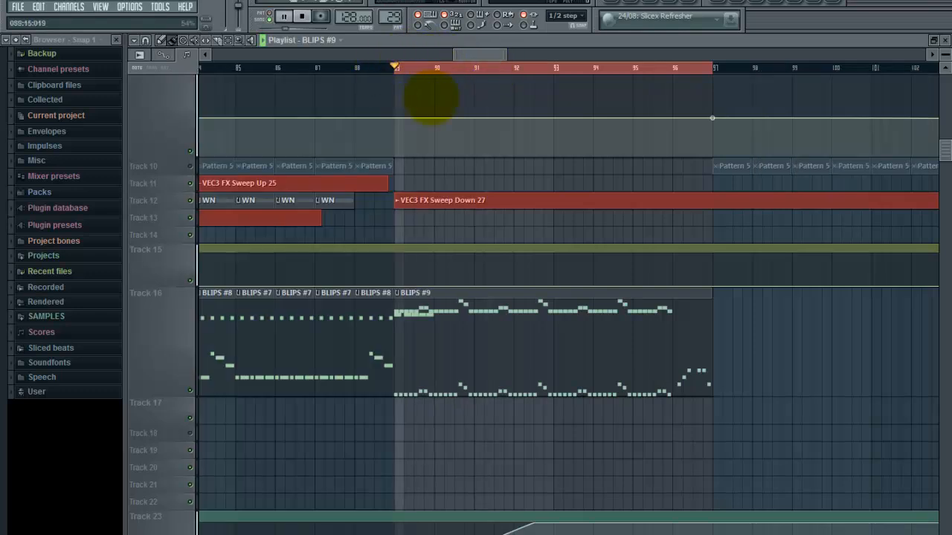
pyautogui.press('space')
# Examine the Massive patch on the JMD Awesome Bass 101 channel and close it again
pyautogui.press('F5')
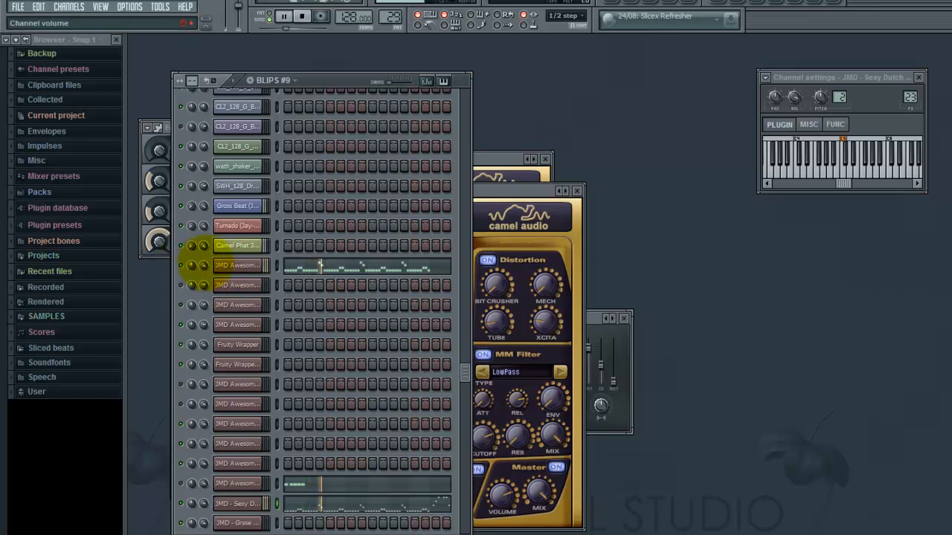
pyautogui.click(230, 282)
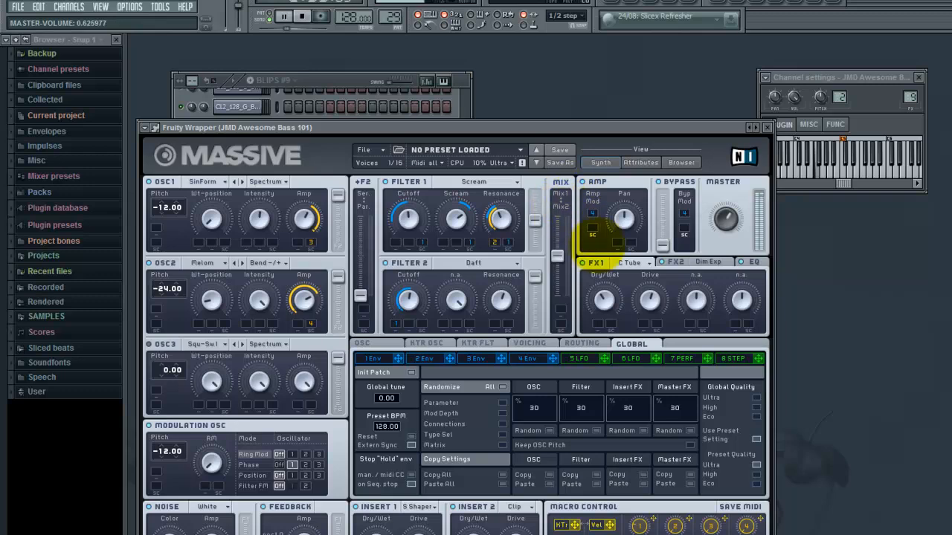
pyautogui.press('Escape')
pyautogui.click(608, 16)
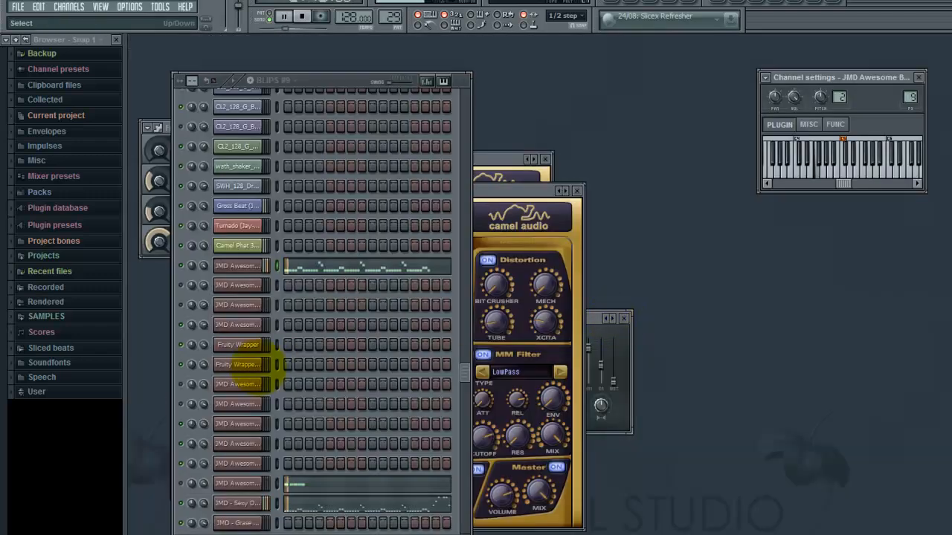
# Open the Sexy Dutch Lead channel's notes in the piano roll and select the closing notes in bar 8
pyautogui.click(244, 503)
pyautogui.click(924, 447)
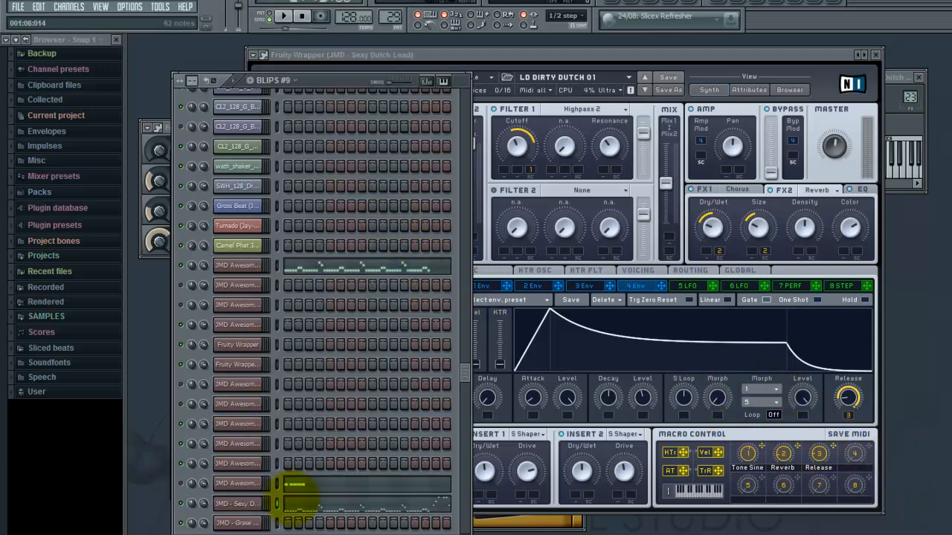
pyautogui.click(421, 506)
pyautogui.scroll(-5, 537, 286)
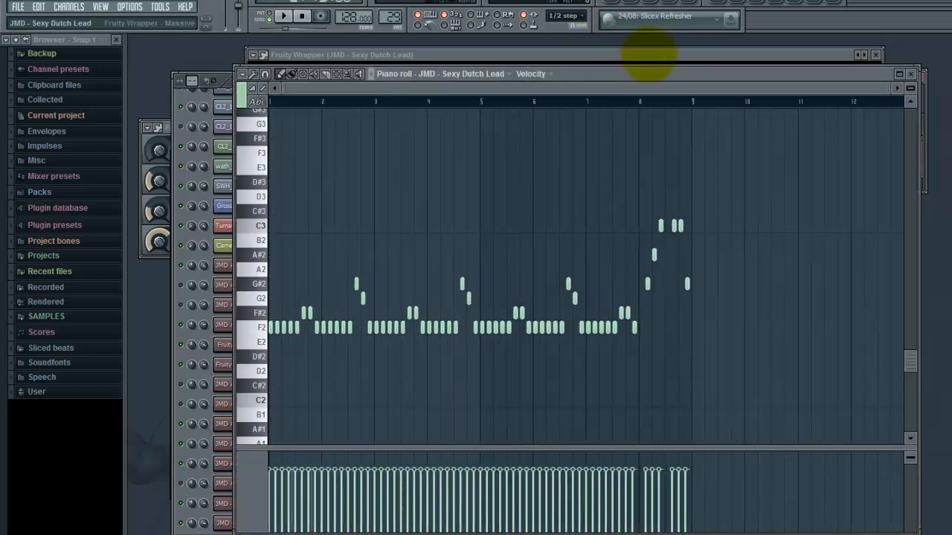
pyautogui.moveTo(637, 96); pyautogui.dragTo(699, 94)
# Play the selected bar 8 of the lead in a loop, using pattern playback instead of song playback
pyautogui.press('space')
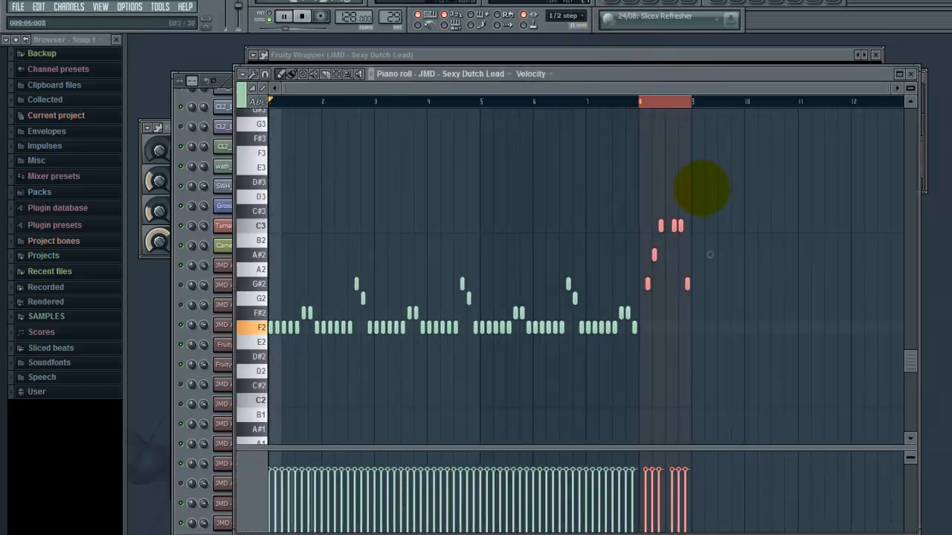
pyautogui.press('space')
pyautogui.click(644, 101)
pyautogui.press('space')
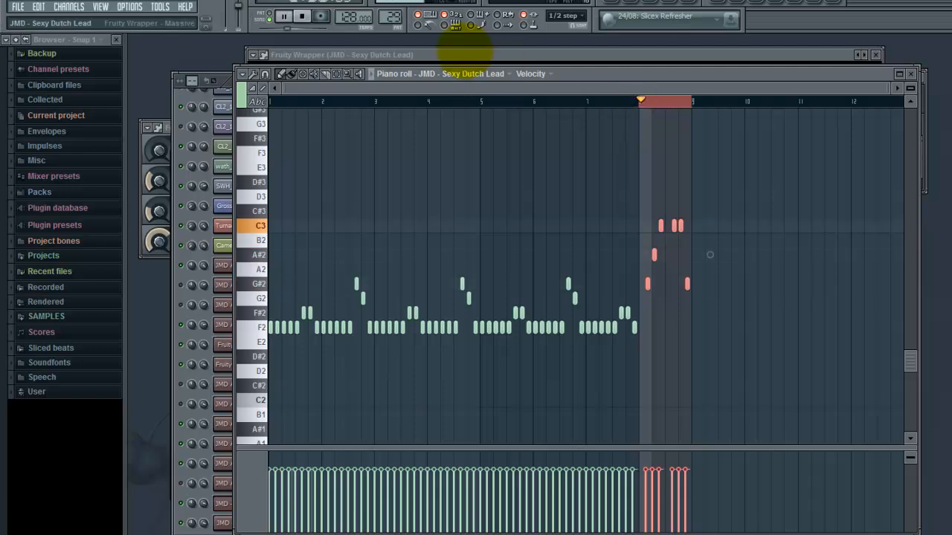
pyautogui.press('space')
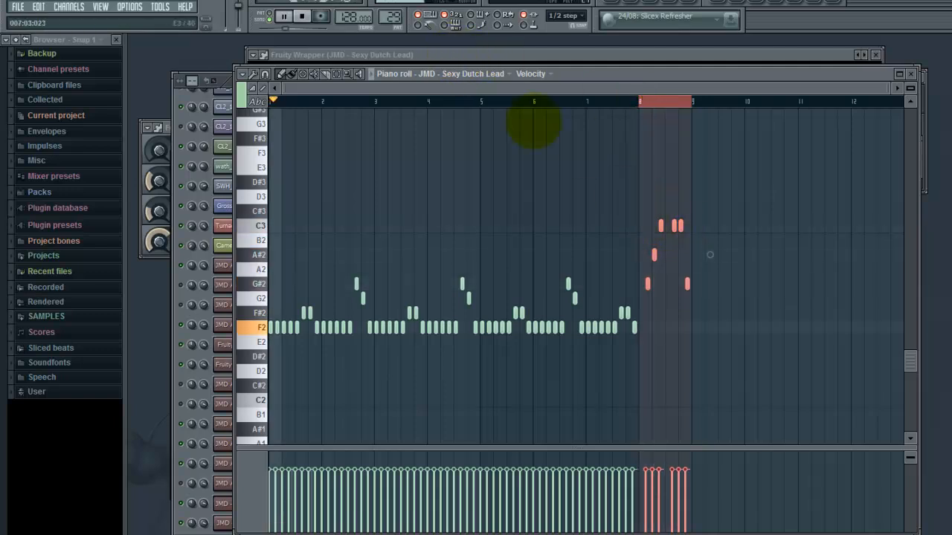
pyautogui.click(283, 15)
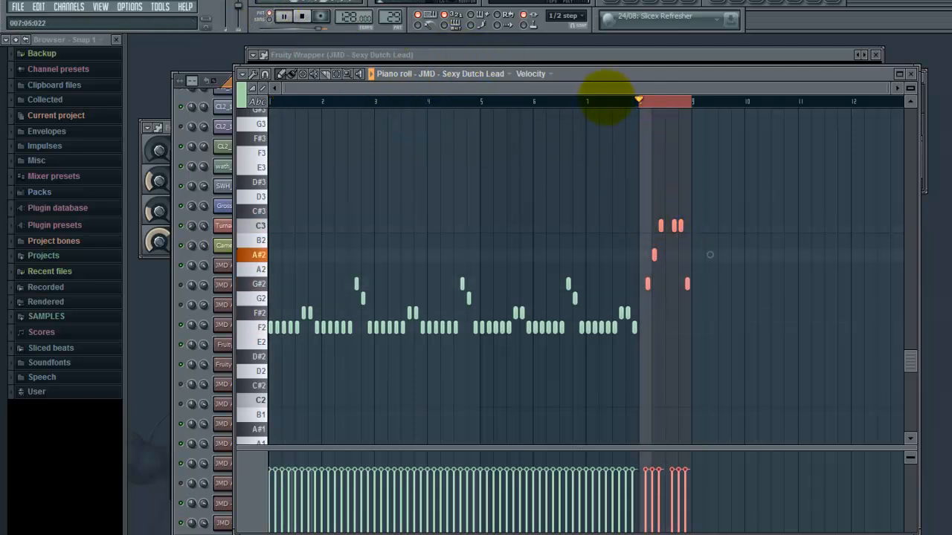
# Move the piano roll aside and turn the Reverb macro up to about 0.88, and back down to about 0.45
pyautogui.moveTo(707, 70); pyautogui.dragTo(456, 101)
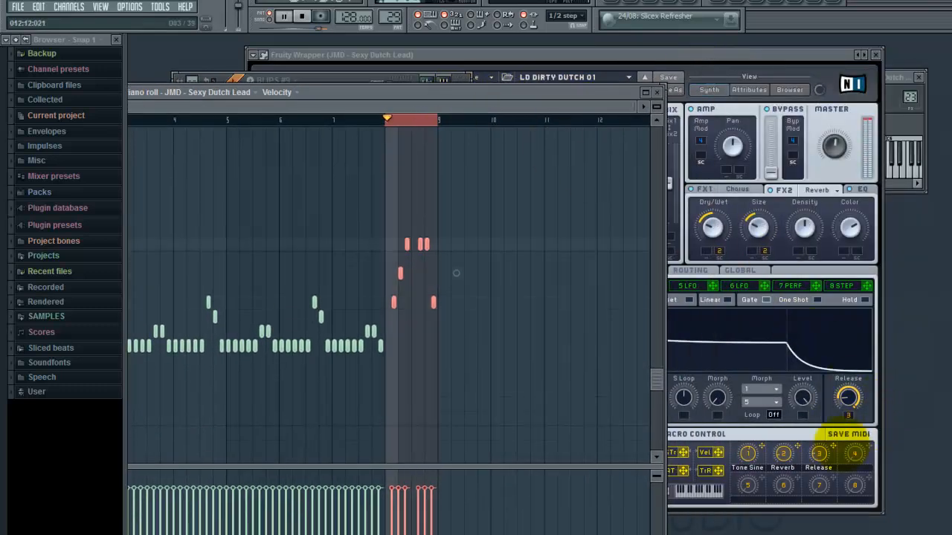
pyautogui.click(782, 453)
pyautogui.moveTo(782, 454); pyautogui.dragTo(796, 402)
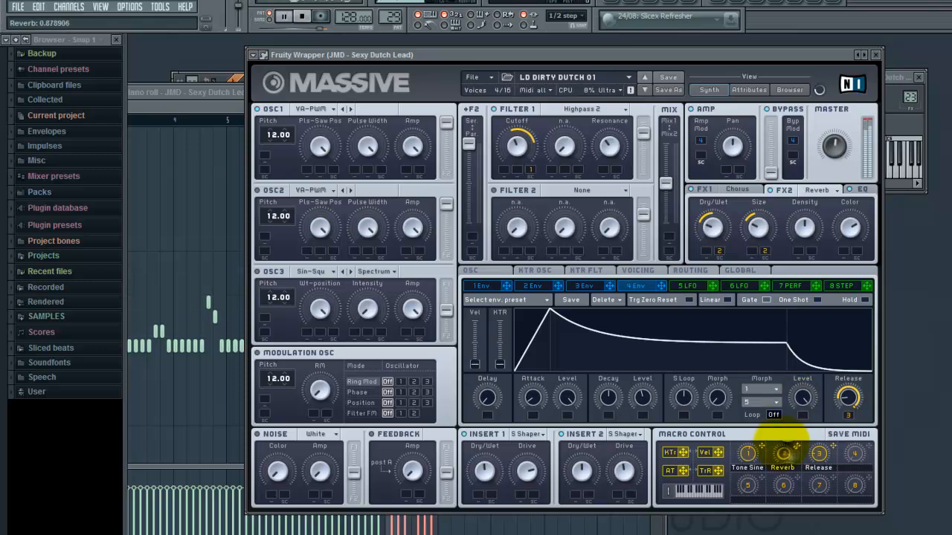
pyautogui.moveTo(782, 455); pyautogui.dragTo(788, 450)
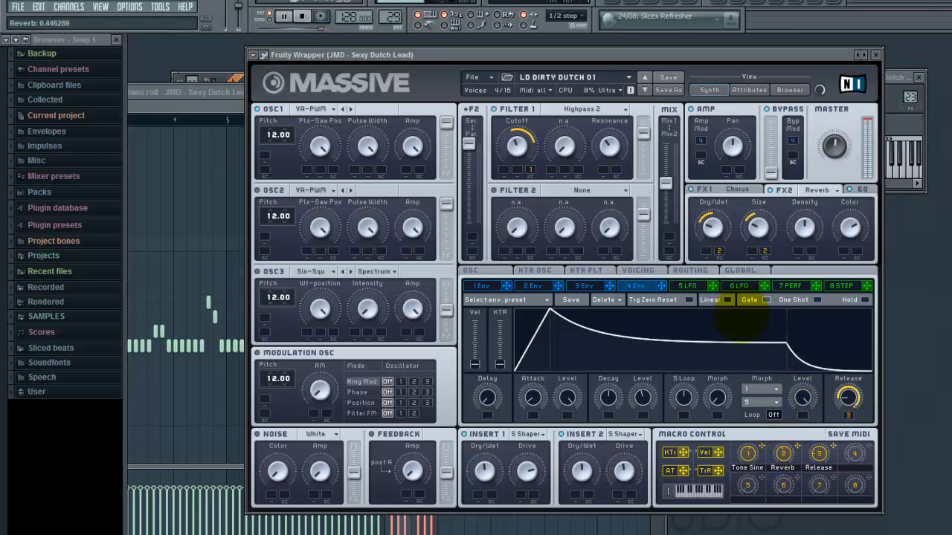
# Close the lead's synth, listen to the BLIPS #9 section in the playlist and return to the channel list
pyautogui.click(876, 55)
pyautogui.click(608, 16)
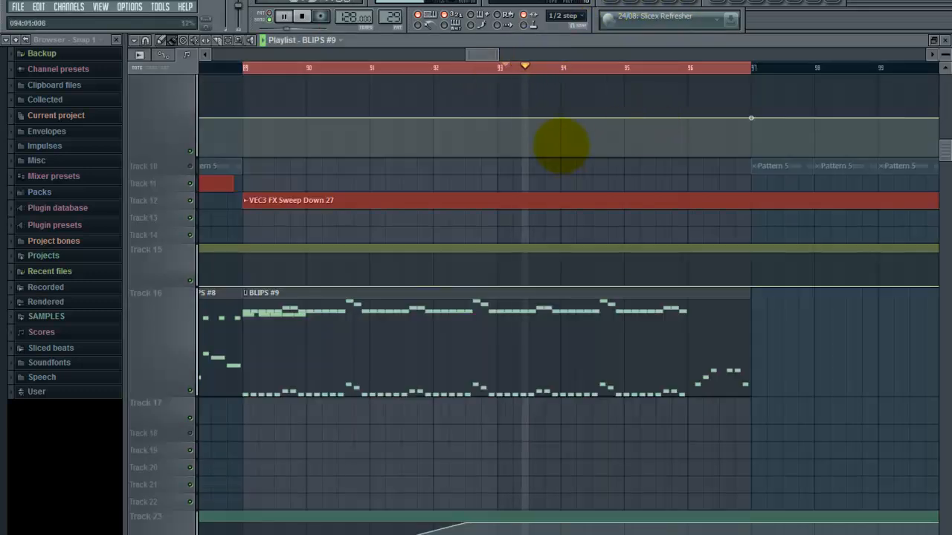
pyautogui.press('Escape')
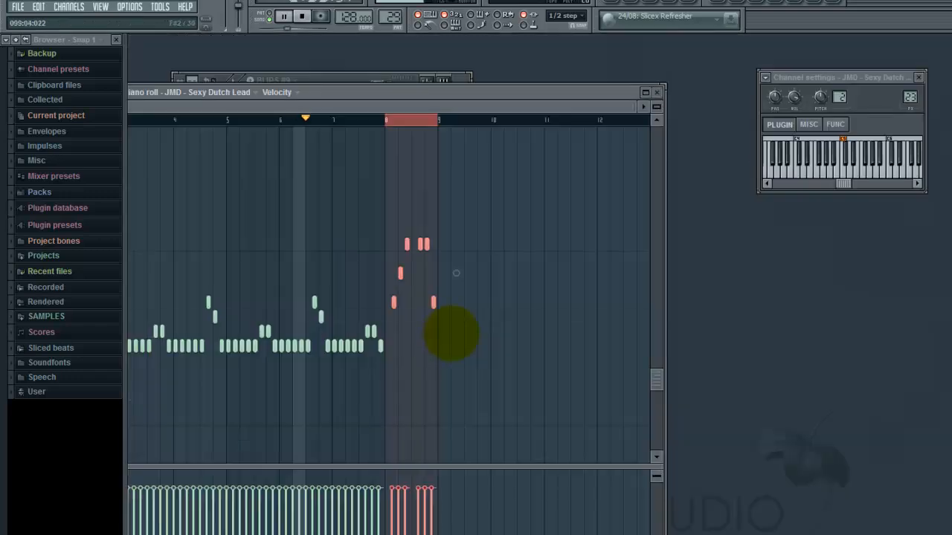
pyautogui.press('Escape')
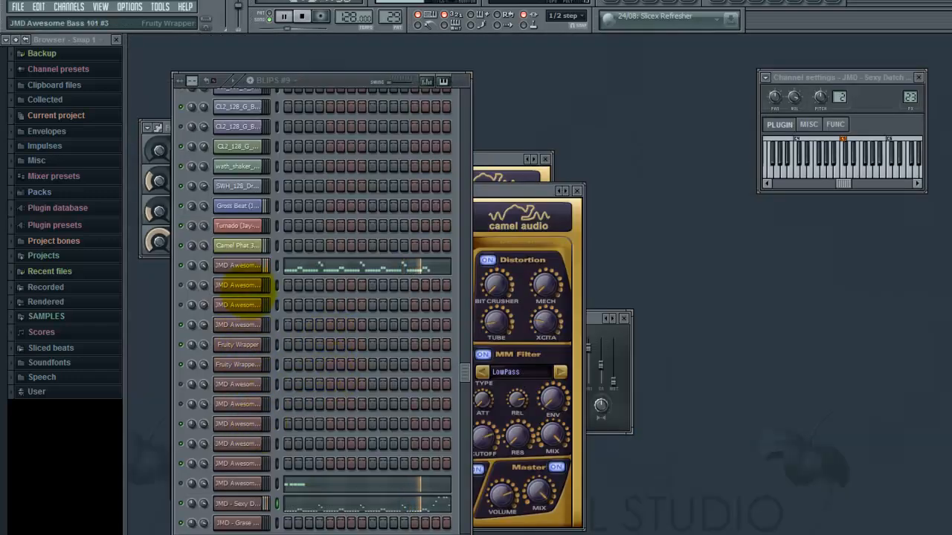
# Reopen the Sexy Dutch Lead synth, sweep the Tone Sine macro down and back up to about 0.58, and stop playback
pyautogui.click(235, 502)
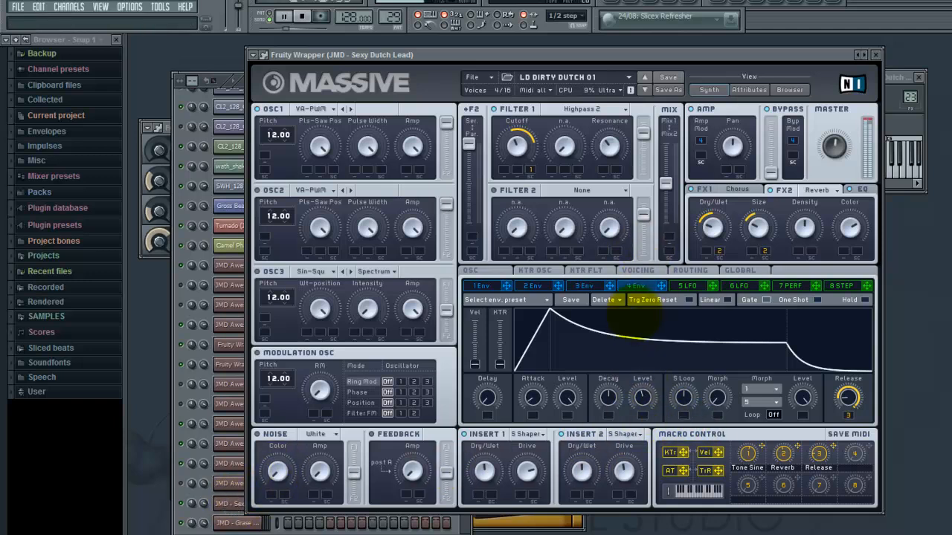
pyautogui.moveTo(750, 454); pyautogui.dragTo(724, 524)
pyautogui.moveTo(750, 455)
pyautogui.mouseDown()
pyautogui.moveTo(739, 437)
pyautogui.moveTo(752, 450)
pyautogui.mouseUp()
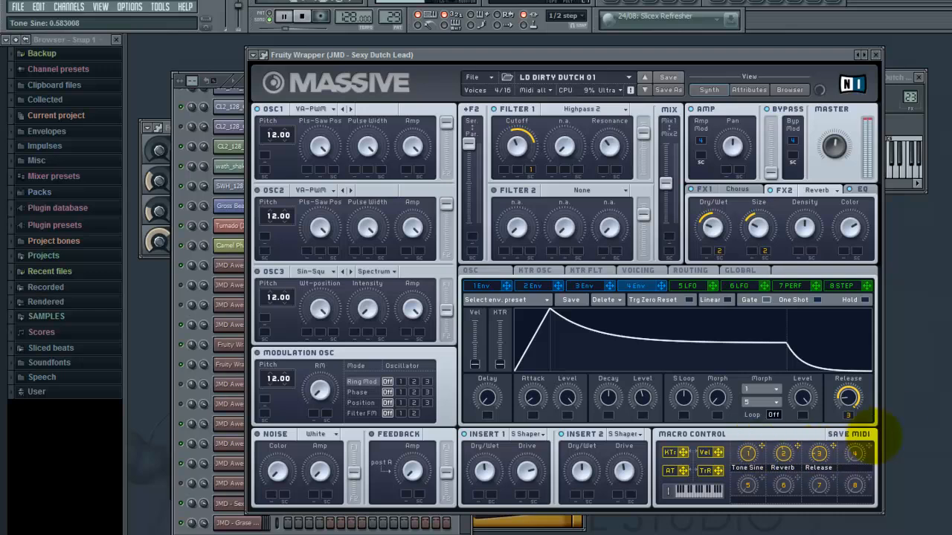
pyautogui.click(894, 415)
pyautogui.press('space')
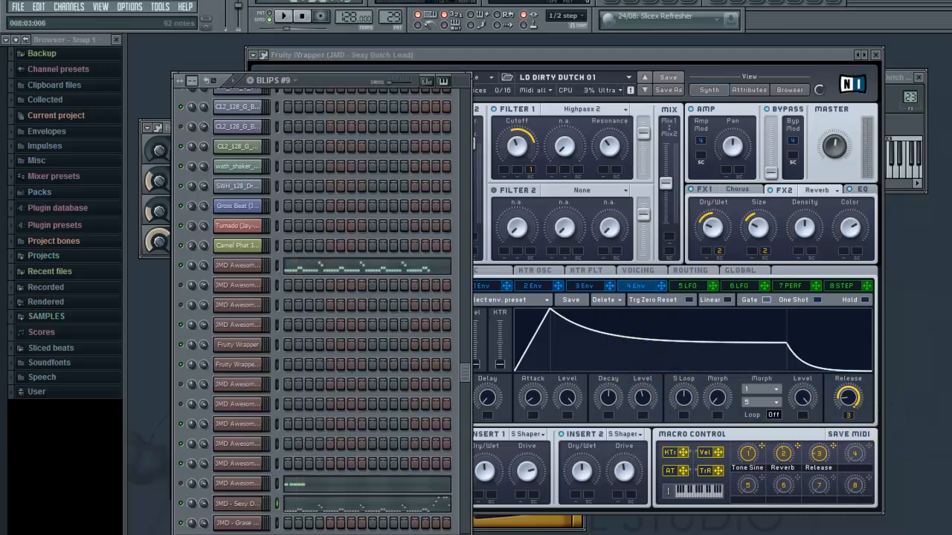
# Review the available Filter 1 types in the lead's synth, keeping Highpass 2
pyautogui.click(445, 54)
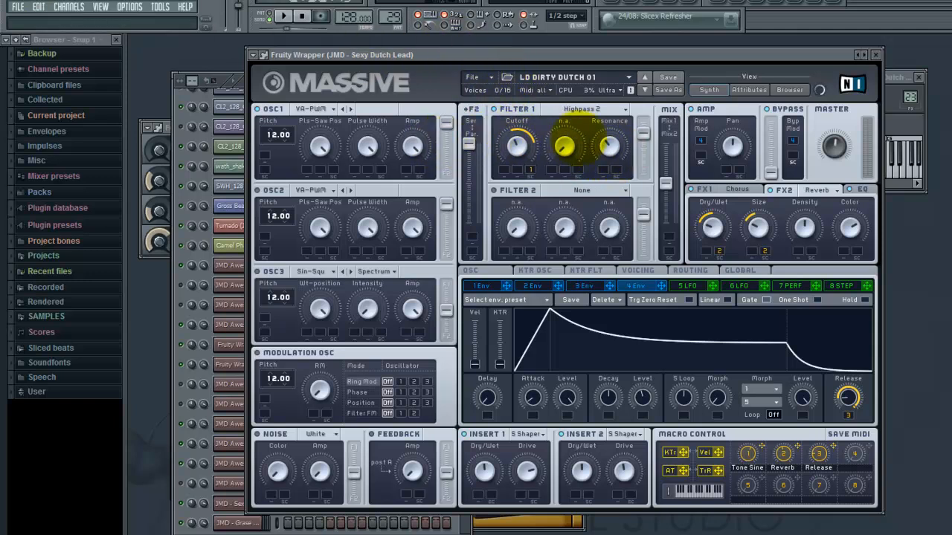
pyautogui.click(603, 110)
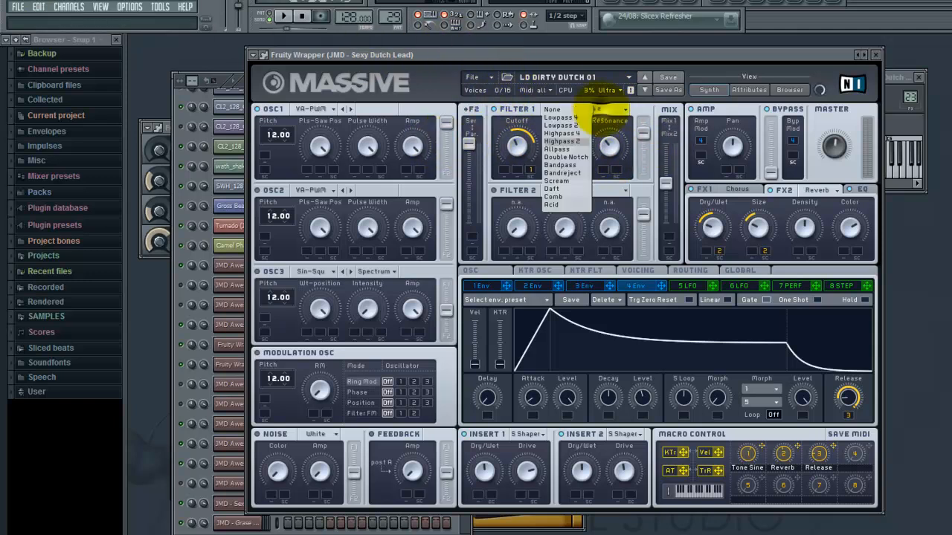
pyautogui.click(604, 111)
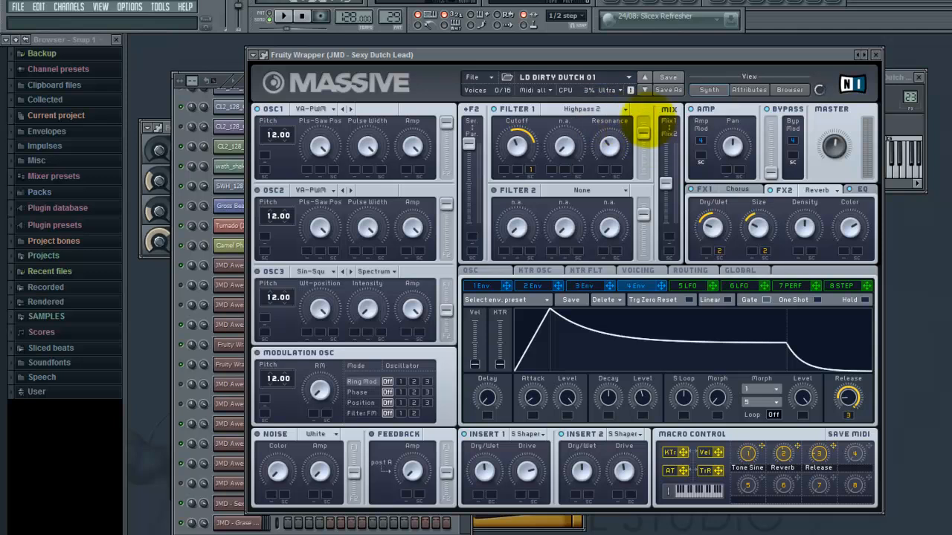